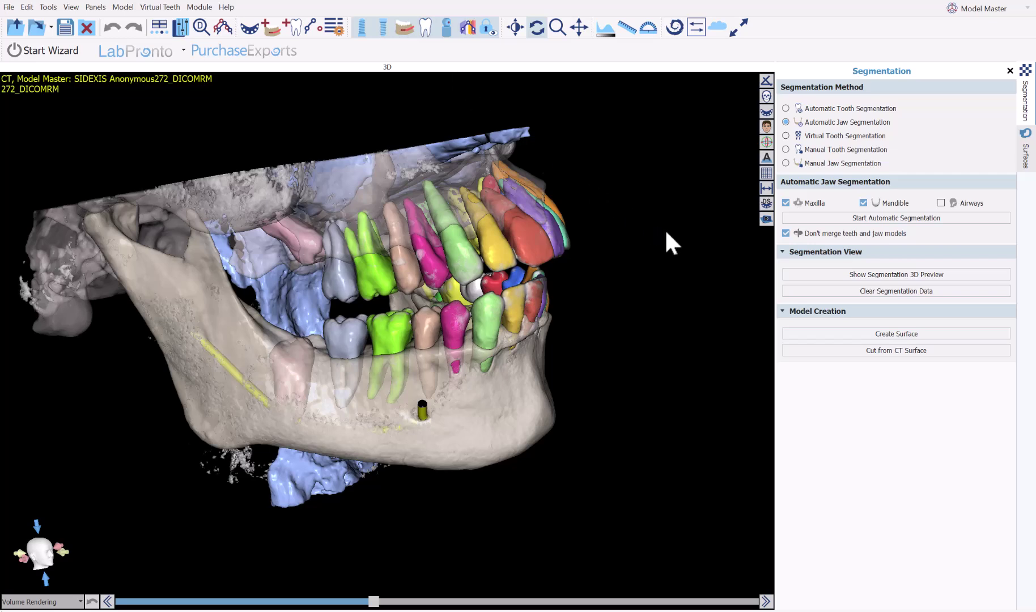
Nudge the 3D jaw view, then browse the Panels and Tools menus without choosing anything
mouse_move(669, 238)
left_mouse_down()
mouse_move(613, 242)
mouse_move(663, 230)
left_mouse_up()
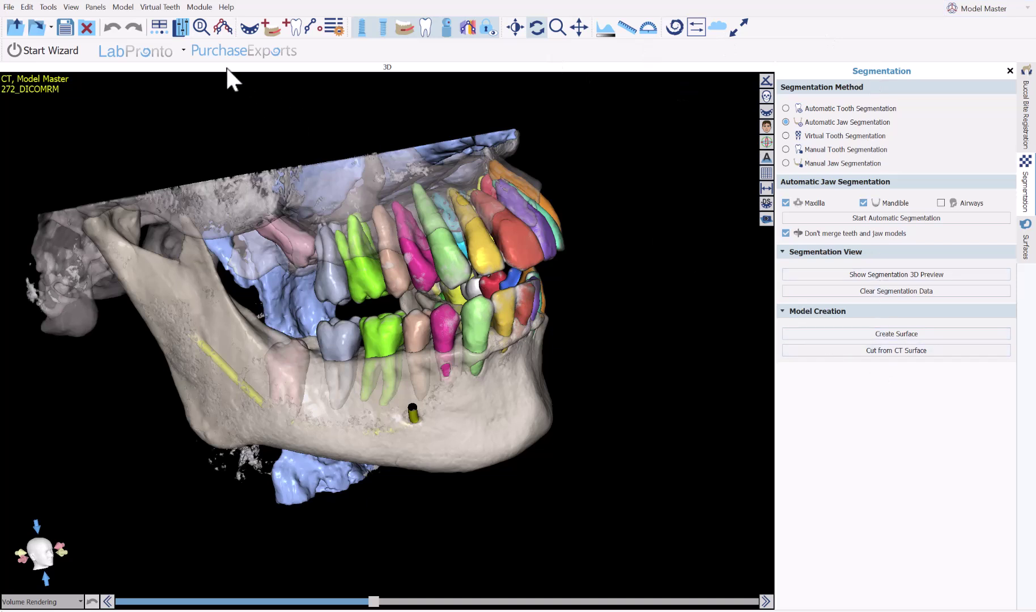
left_click(181, 27)
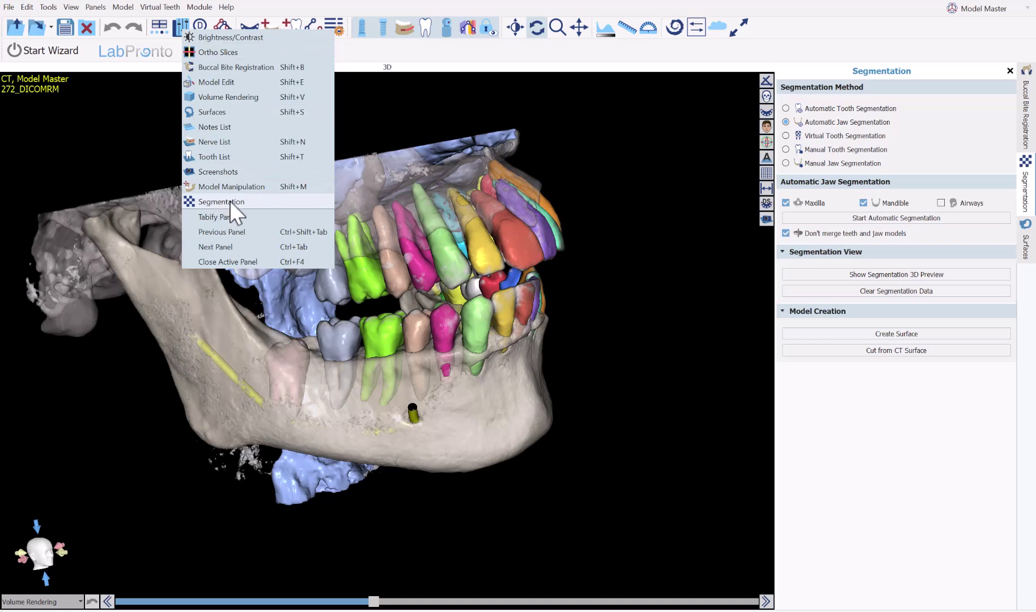
left_click(56, 22)
left_click(49, 10)
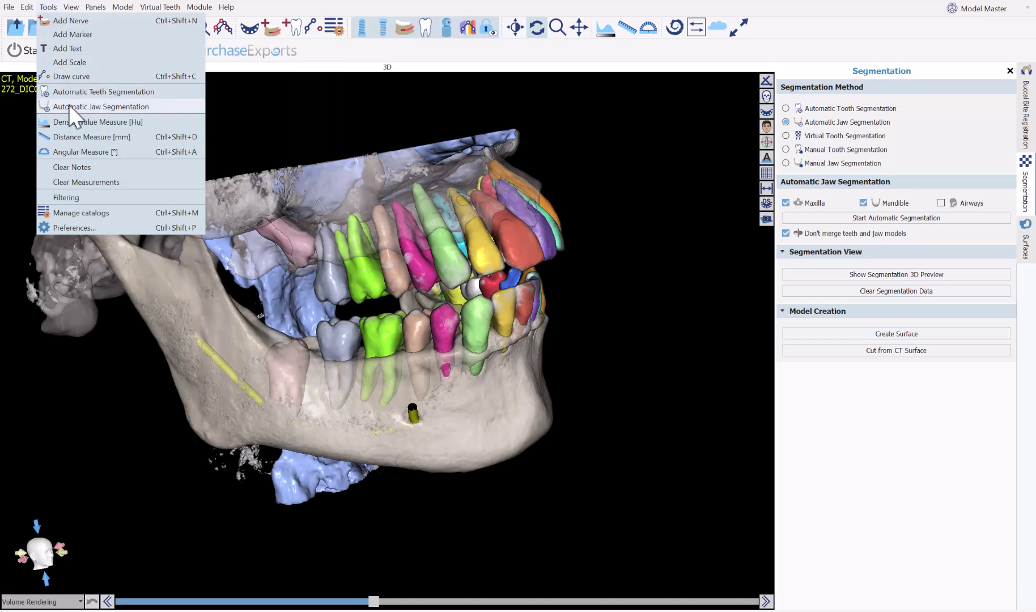
left_click(845, 93)
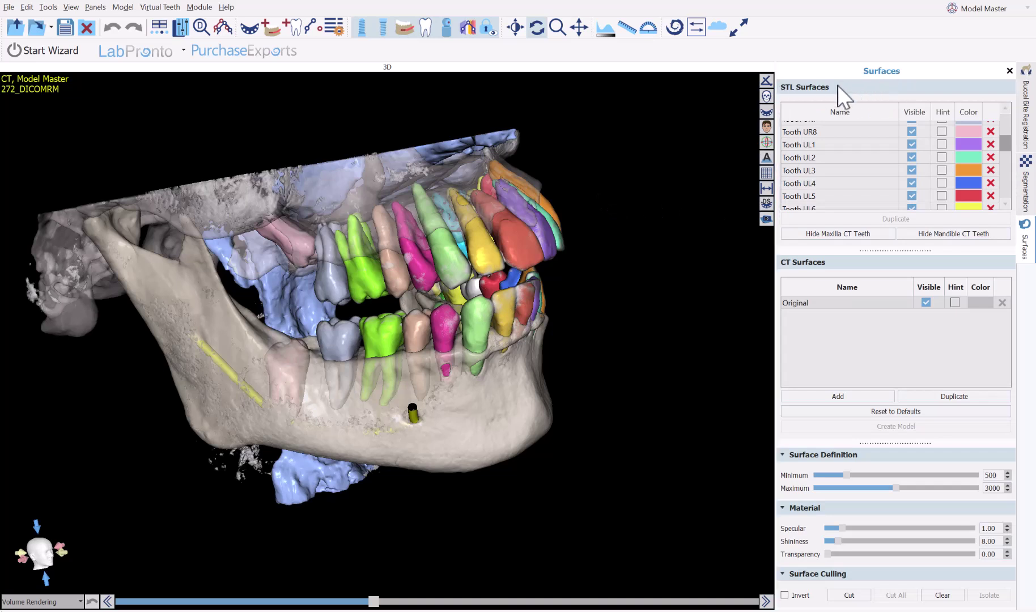
Hide the upper jaw's segmented CT teeth, then show them again
left_click_drag(1004, 145, 1006, 157)
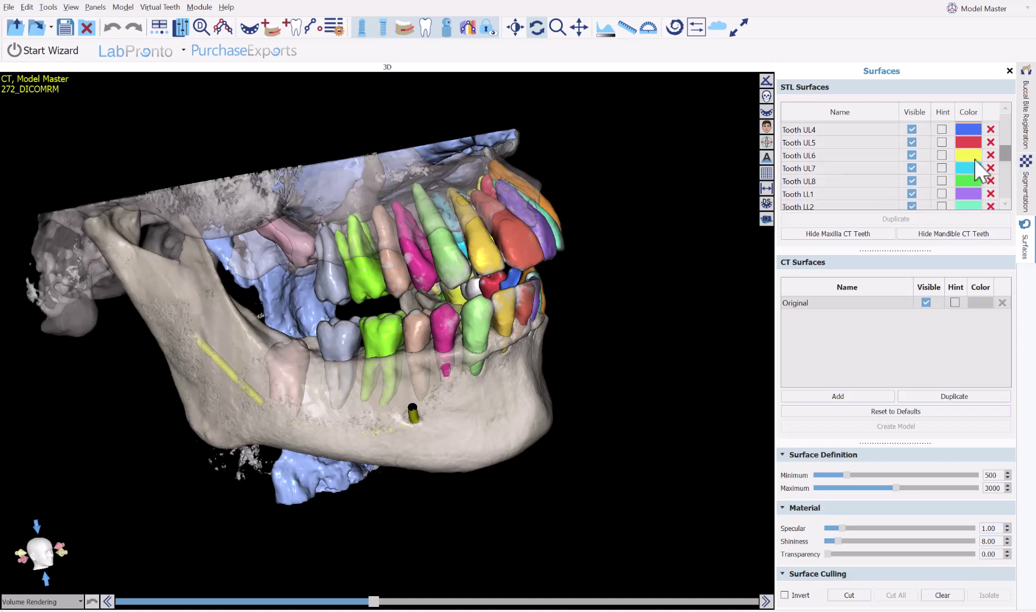
left_click(823, 235)
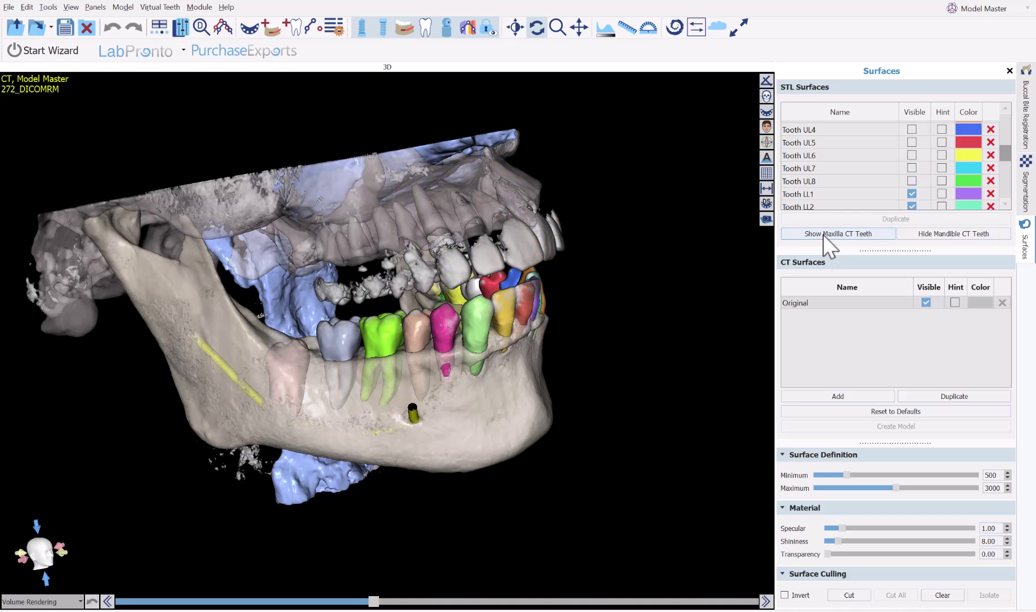
left_click(811, 233)
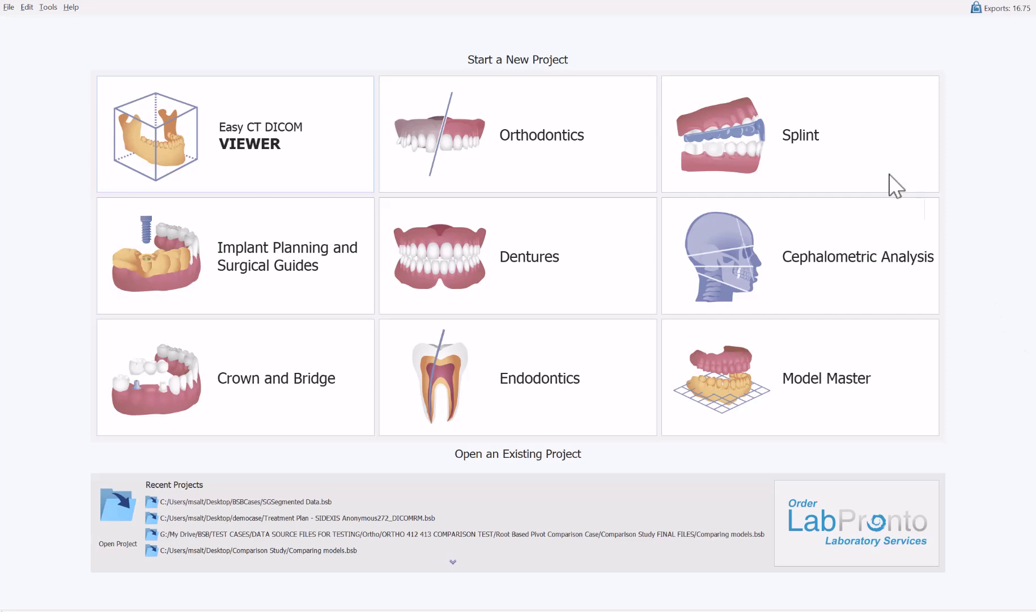
left_click(549, 129)
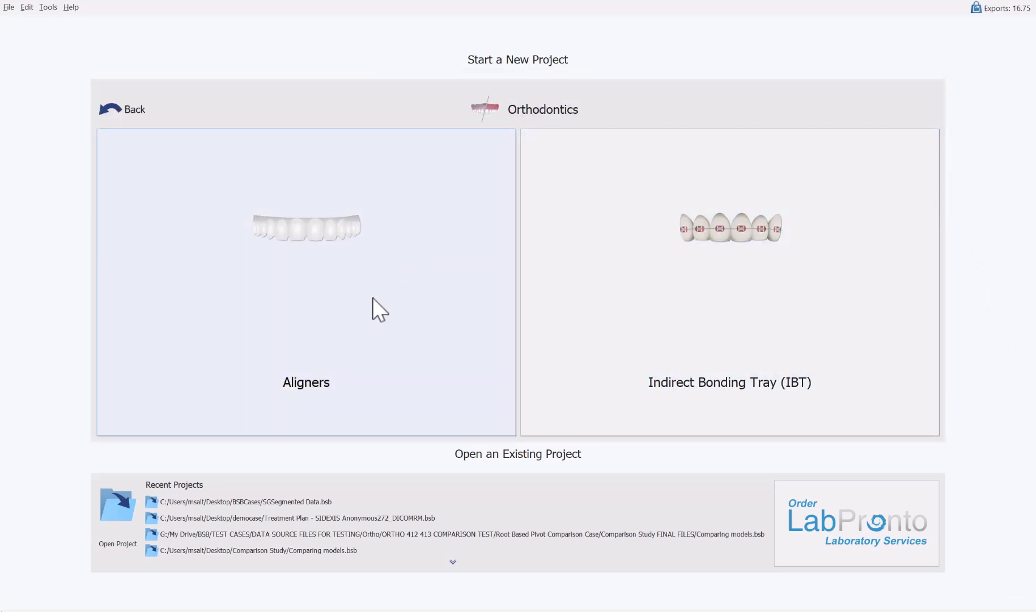
left_click(333, 318)
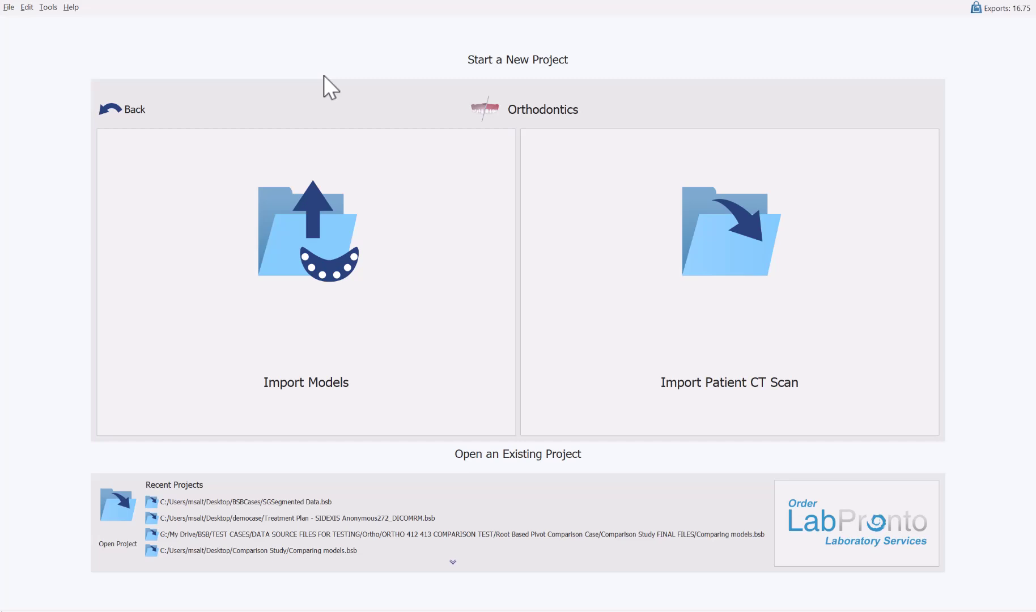
key("Escape")
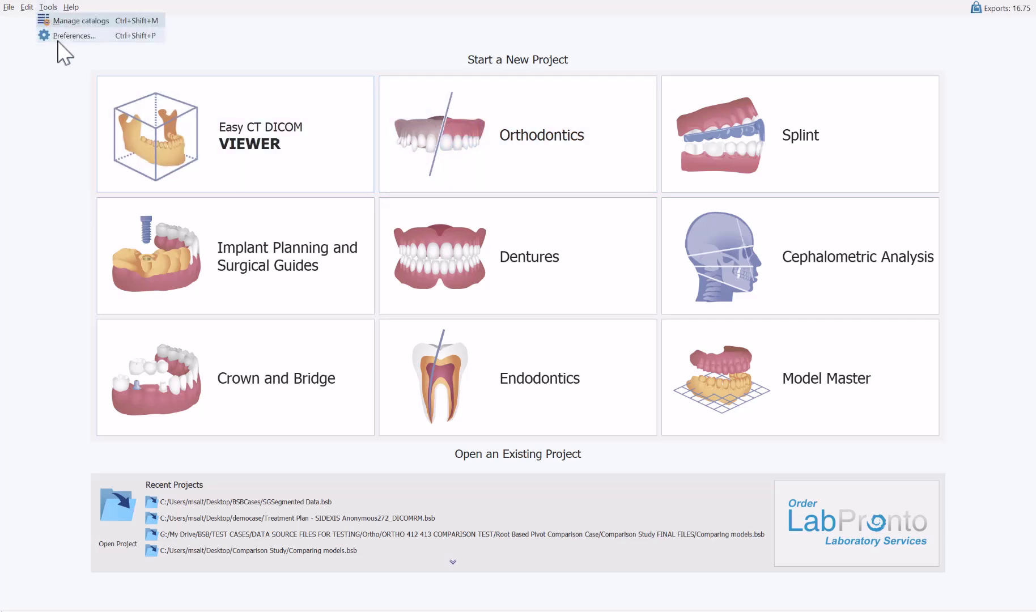
Open Preferences from Tools and scroll to the Surgical Guide automatic functionality settings
left_click(56, 38)
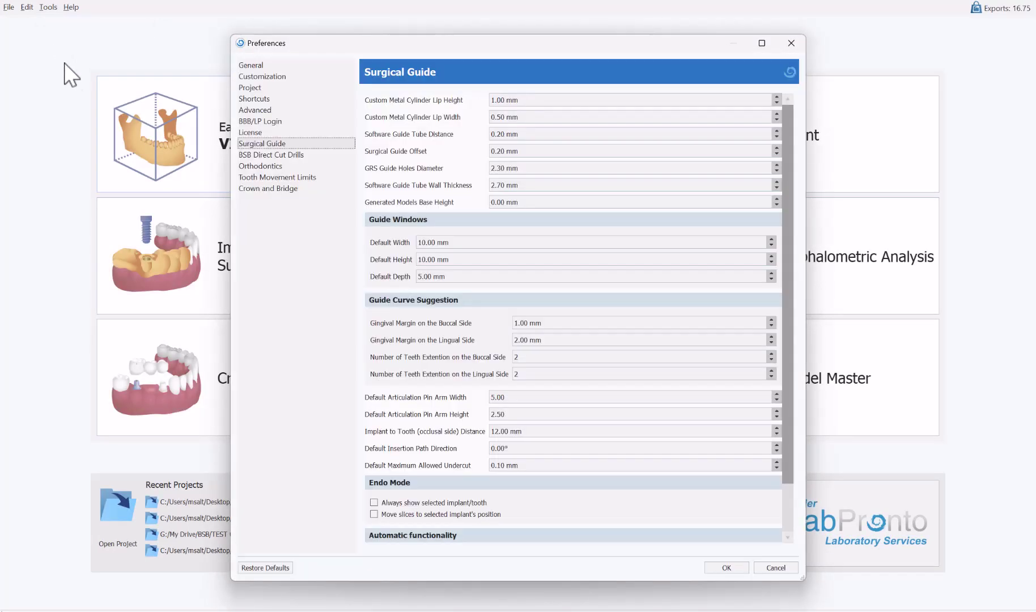
scroll(149, 247, "down", 1)
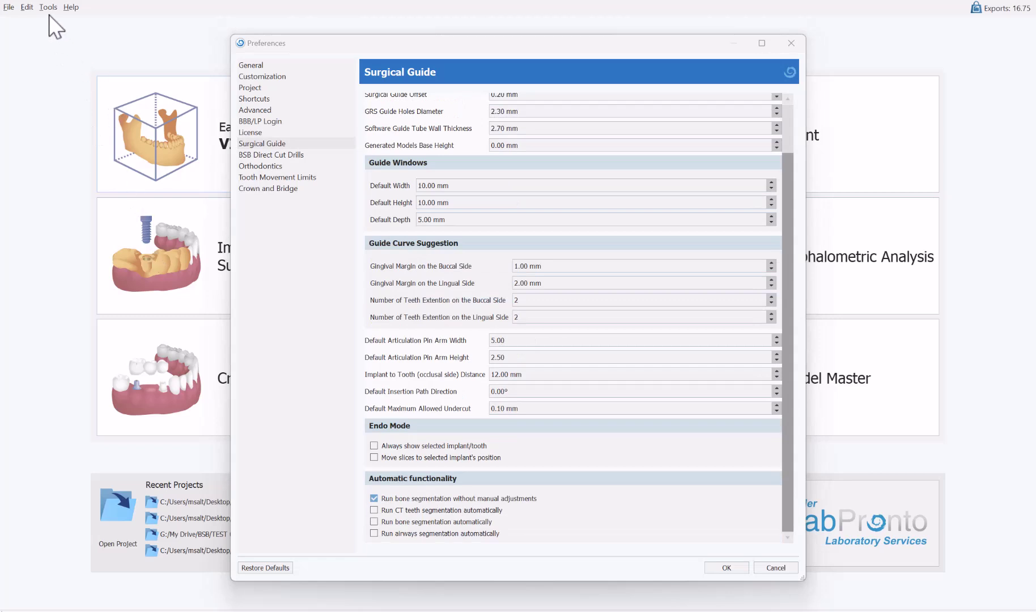
left_click(254, 144)
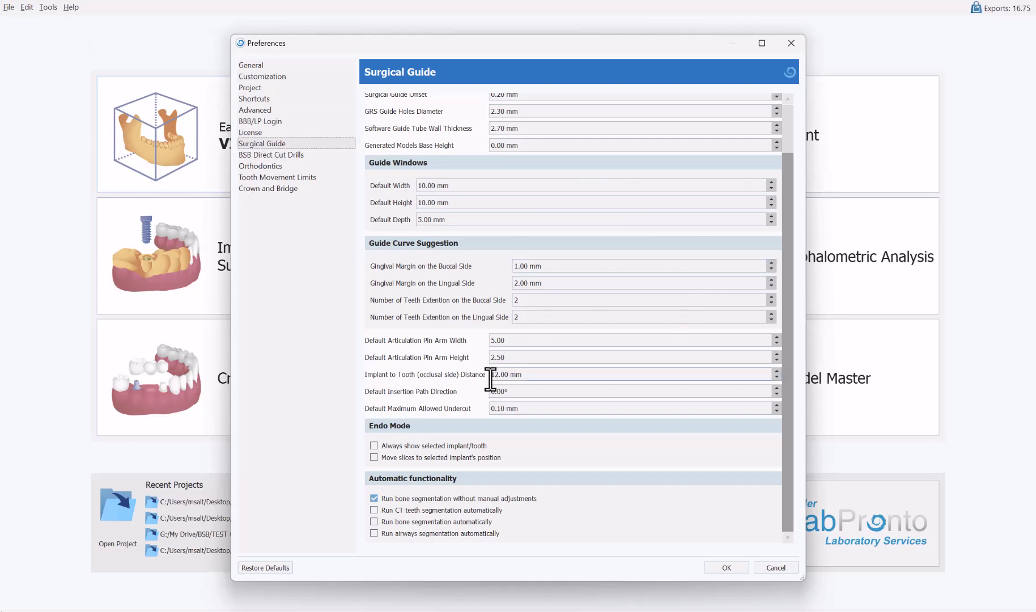
scroll(452, 498, "up", 1)
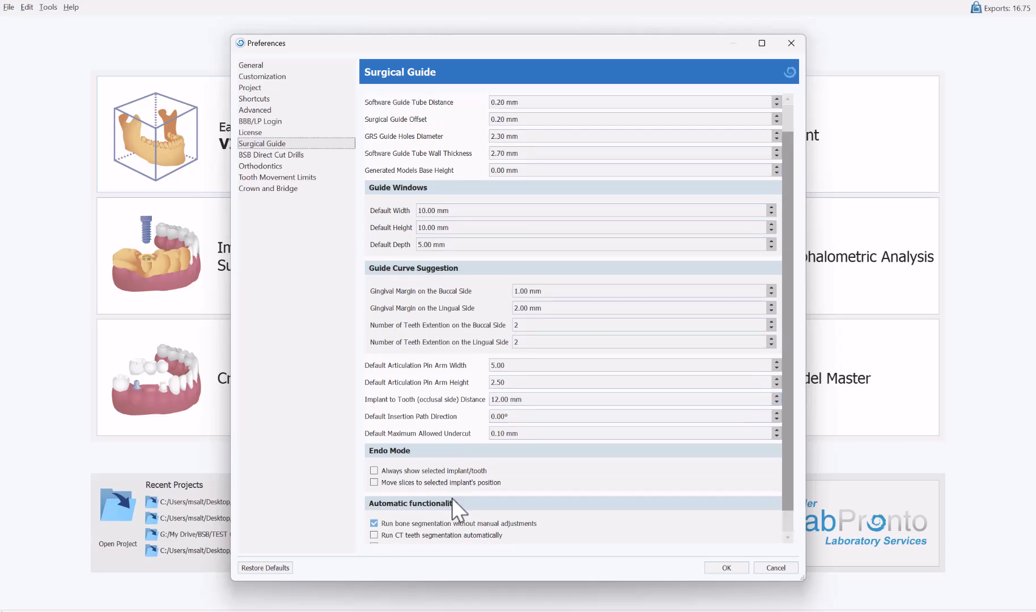
scroll(452, 498, "down", 1)
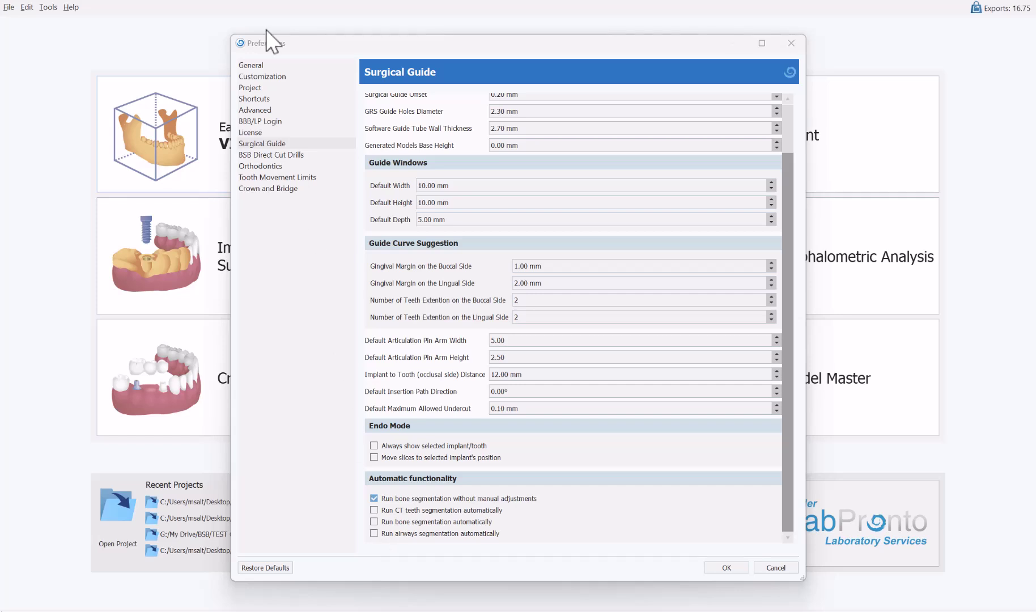
Switch Preferences to the Orthodontics page showing CT teeth, jaw bone and airways segmentation settings
left_click(260, 166)
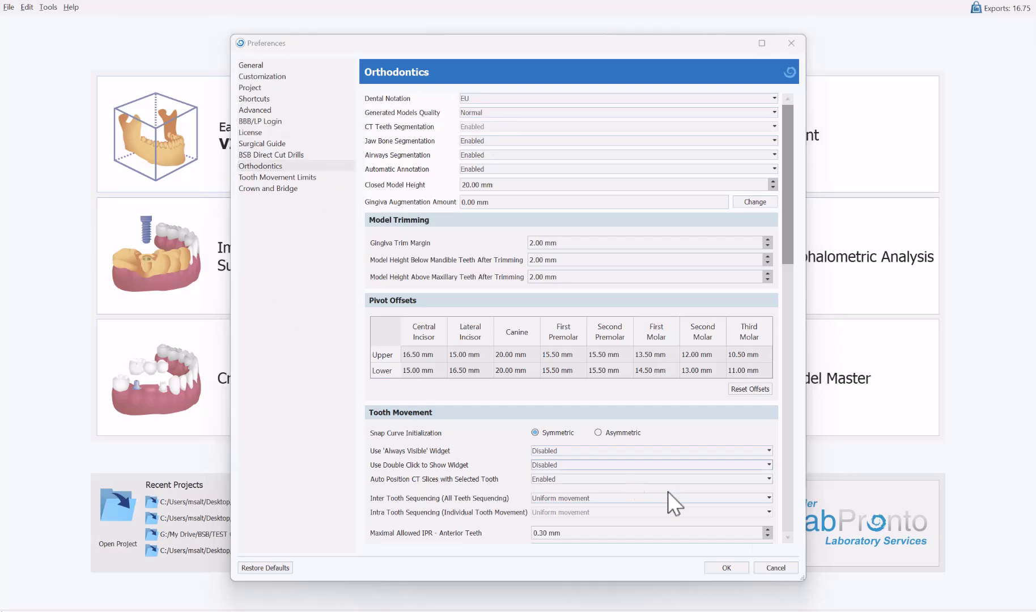
Close Preferences, preview the Orthodontics Aligners project option, and go back to the project grid
left_click(780, 568)
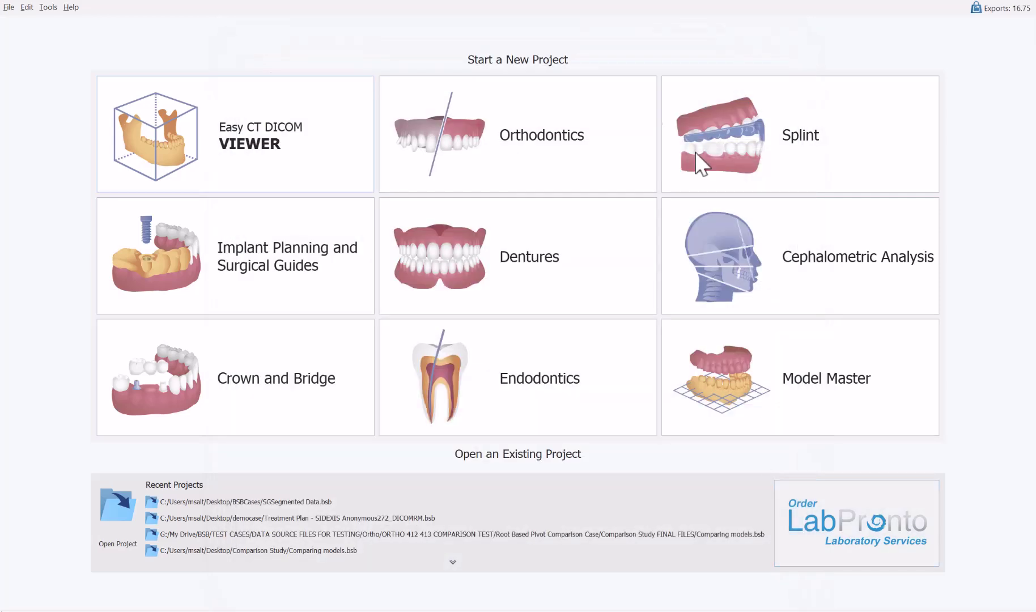
left_click(474, 143)
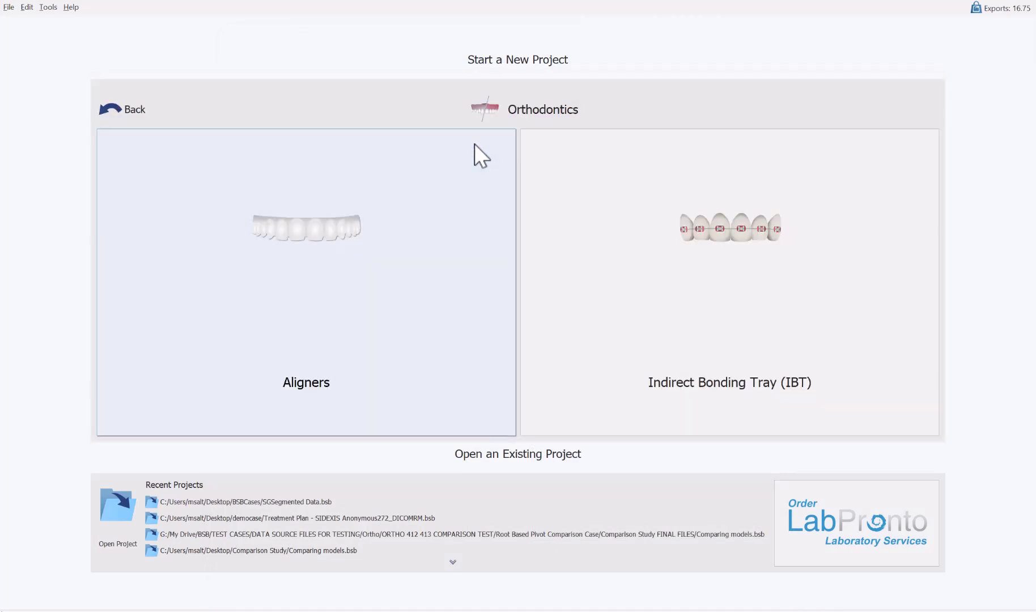
left_click(422, 262)
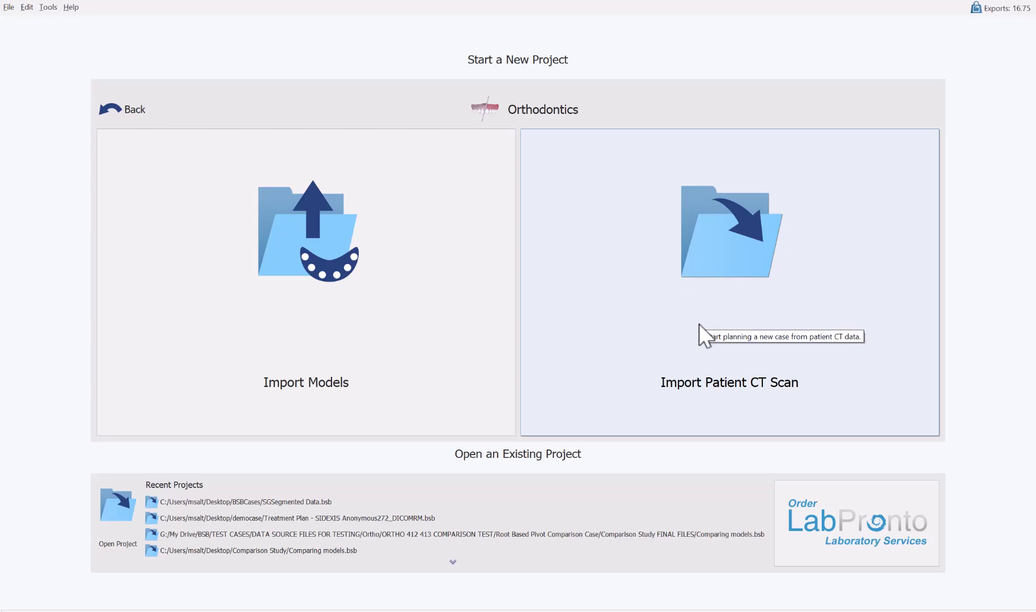
left_click(122, 108)
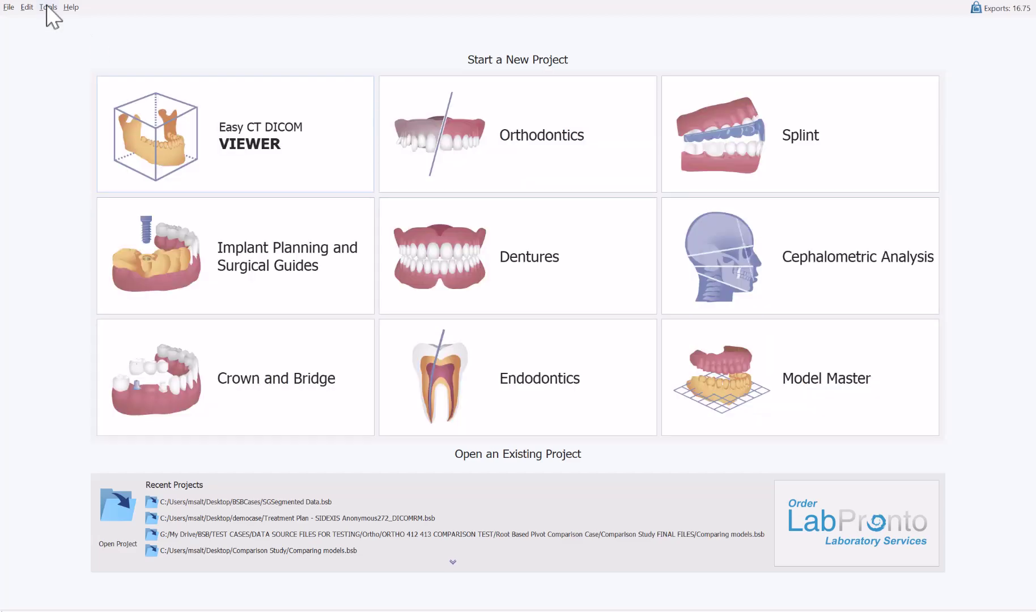
Reopen Orthodontics preferences and set Jaw Bone Segmentation and Airways Segmentation to Enabled
left_click(48, 7)
left_click(50, 36)
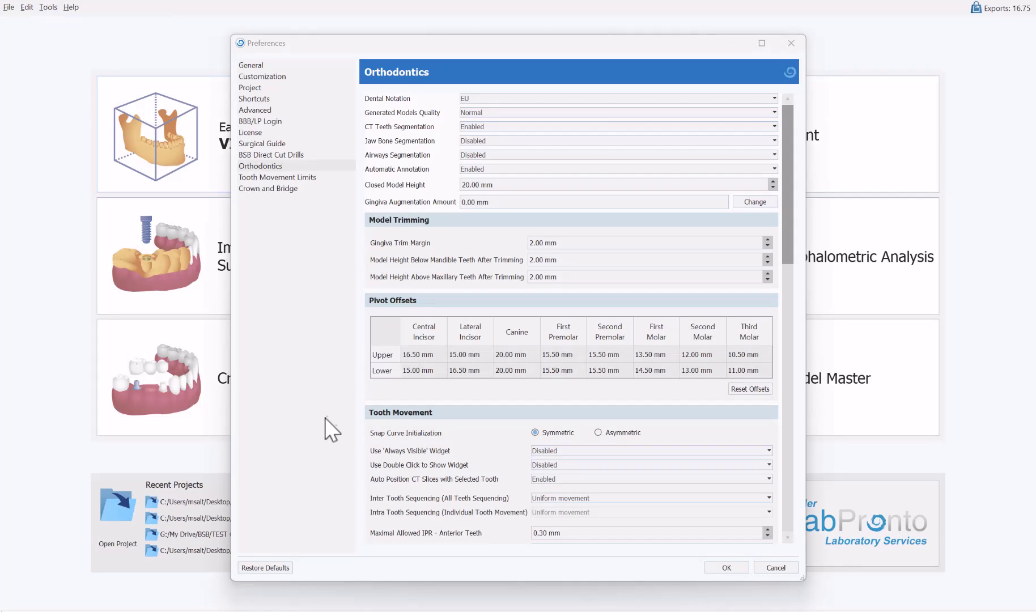
left_click(473, 142)
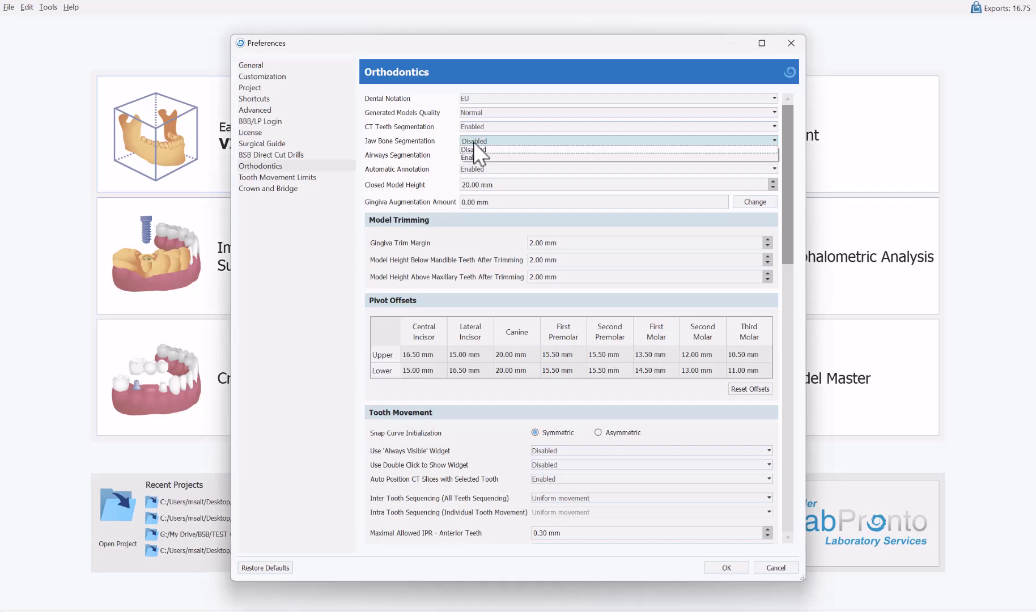
left_click(473, 141)
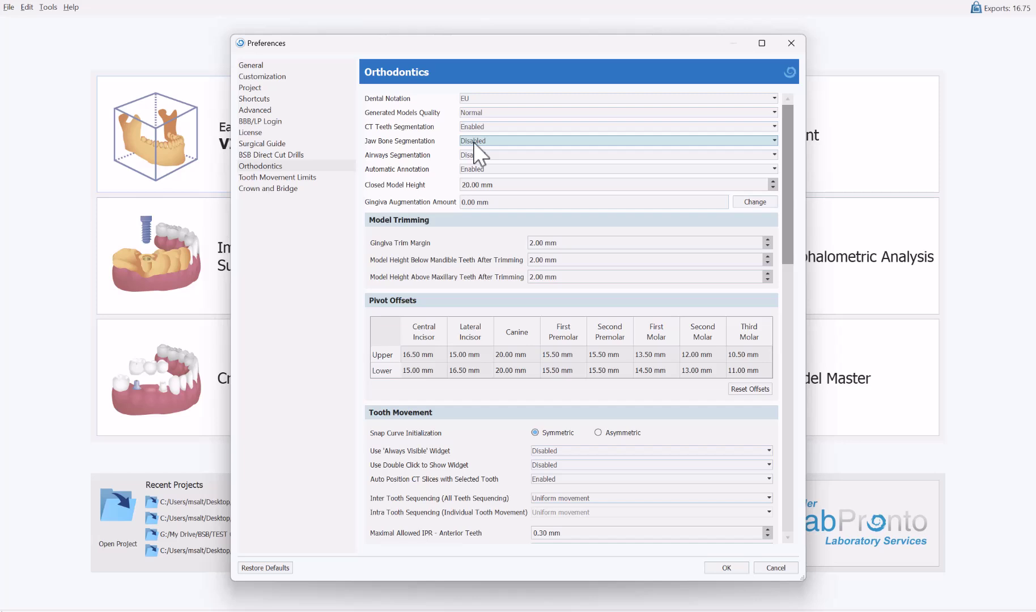
left_click(474, 142)
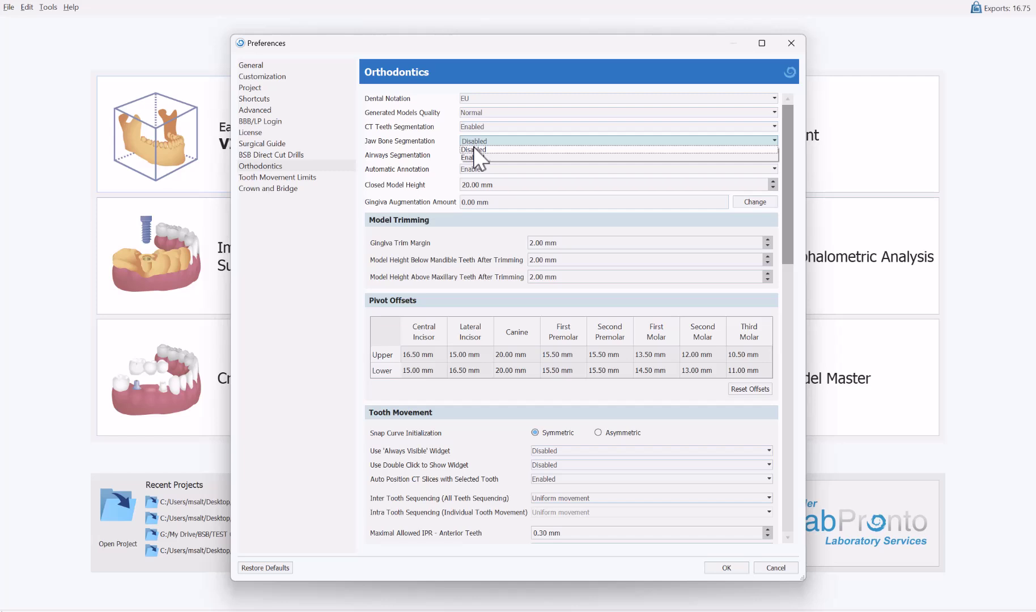
left_click(478, 157)
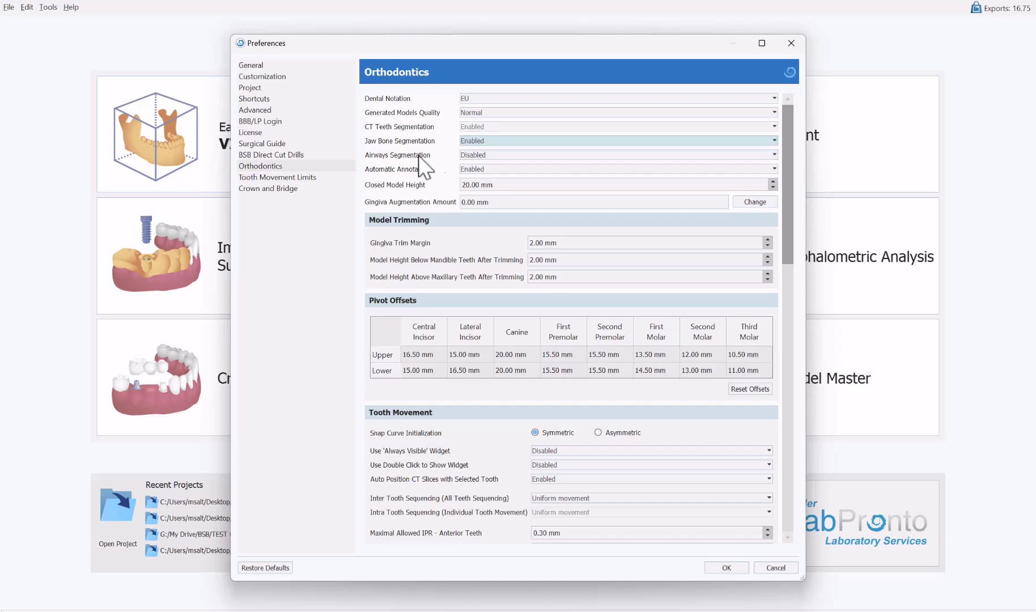
left_click(482, 156)
left_click(482, 171)
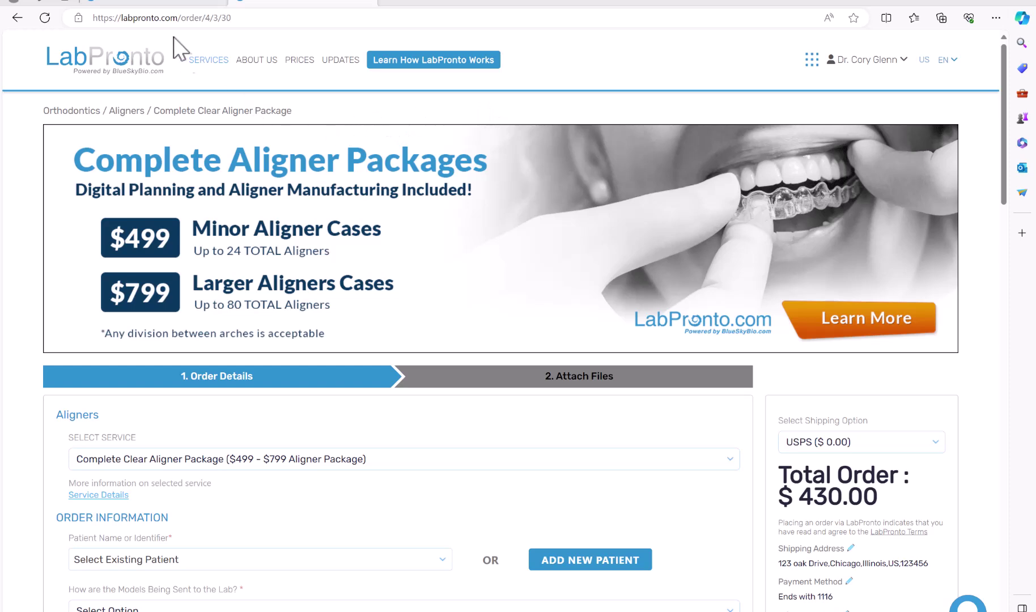
On LabPronto, open Orthodontics > Aligners and scroll through the package and plan prices
left_click(144, 6)
mouse_move(113, 179)
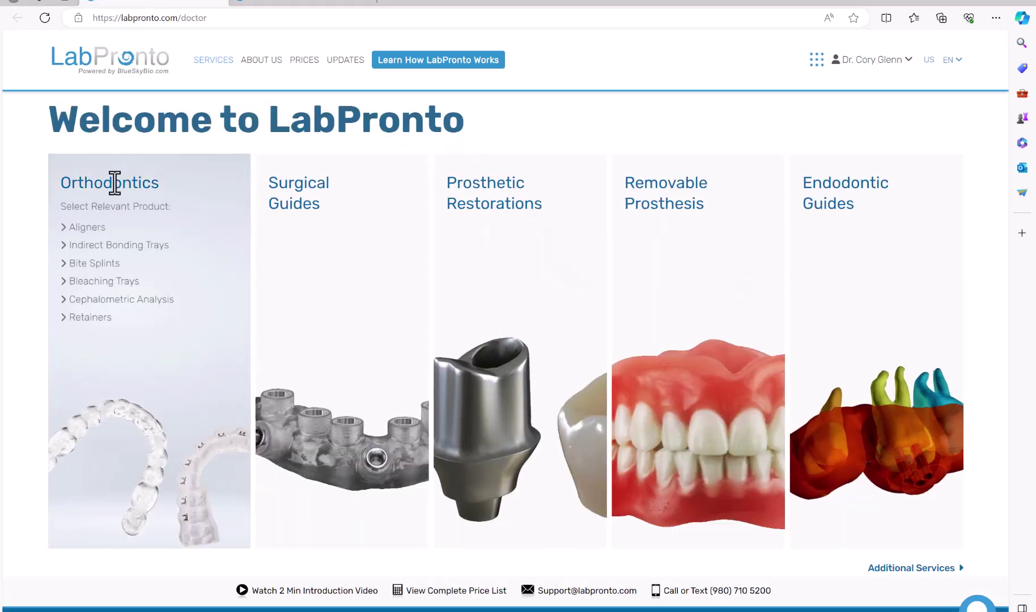
left_click(91, 227)
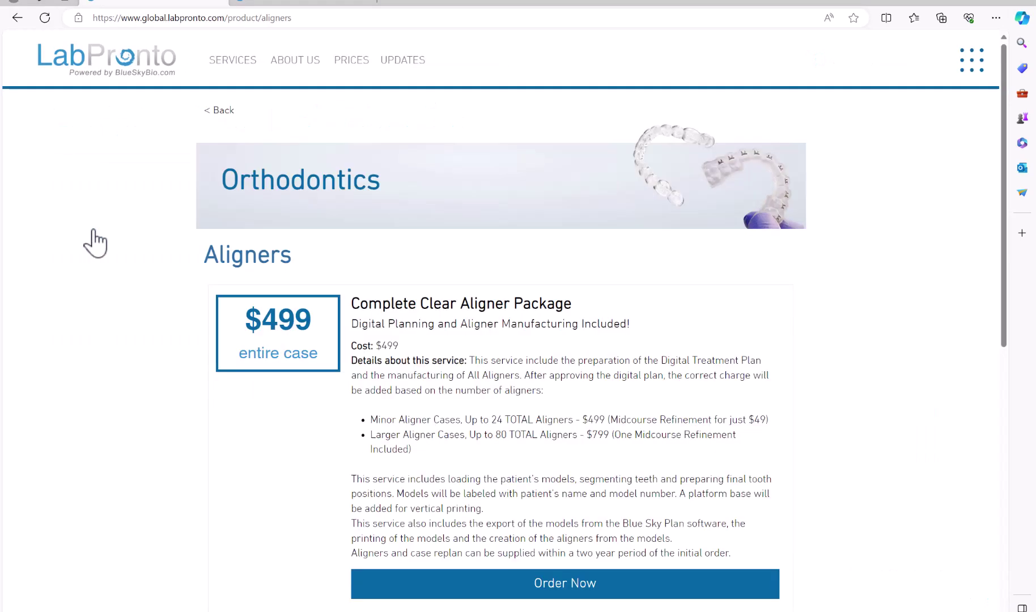
scroll(116, 241, "down", 6)
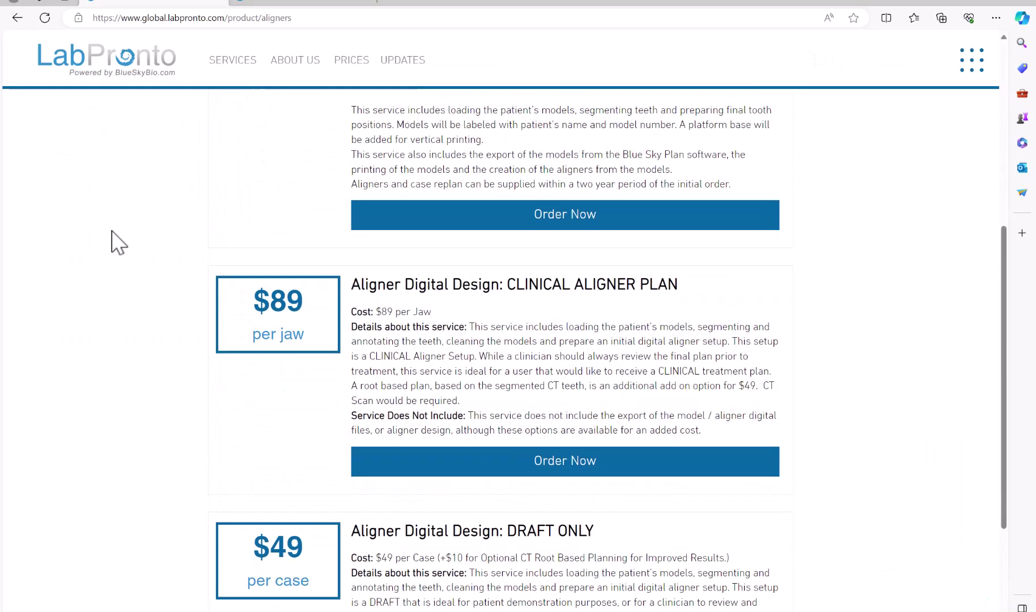